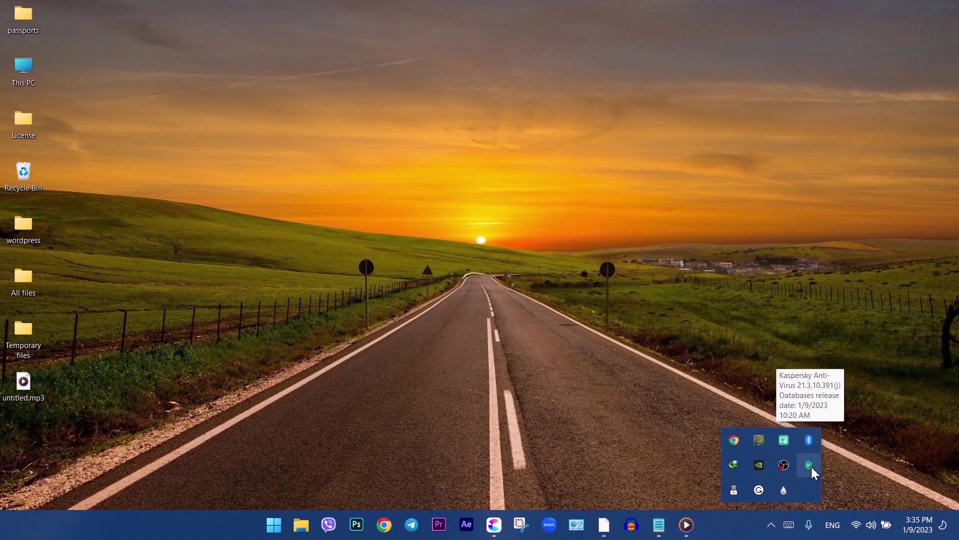
Step: Open the Kaspersky Anti-Virus main window from the system tray icon
{"action": "left_click", "coordinate": [812, 467]}
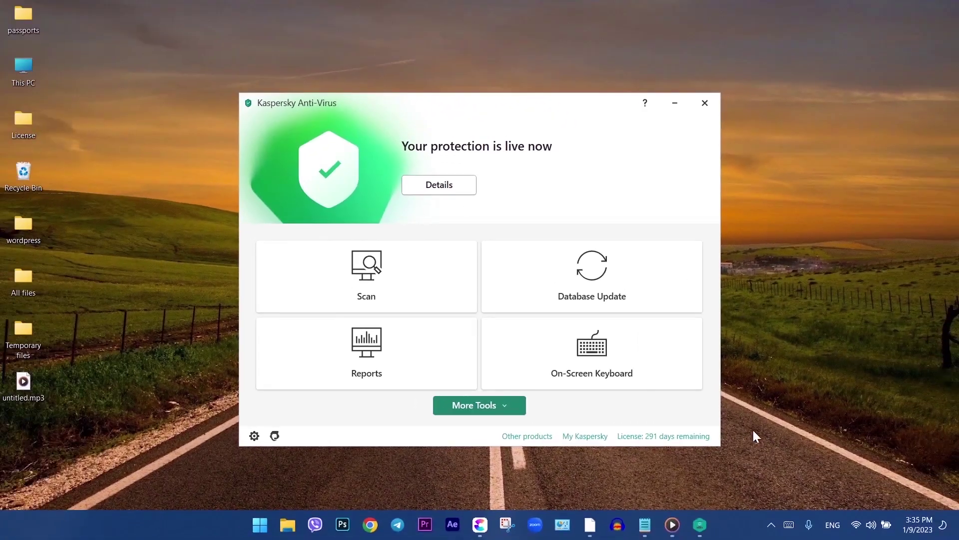
Step: Close the main window and choose Pause protection from Kaspersky's tray menu
{"action": "left_click", "coordinate": [706, 106]}
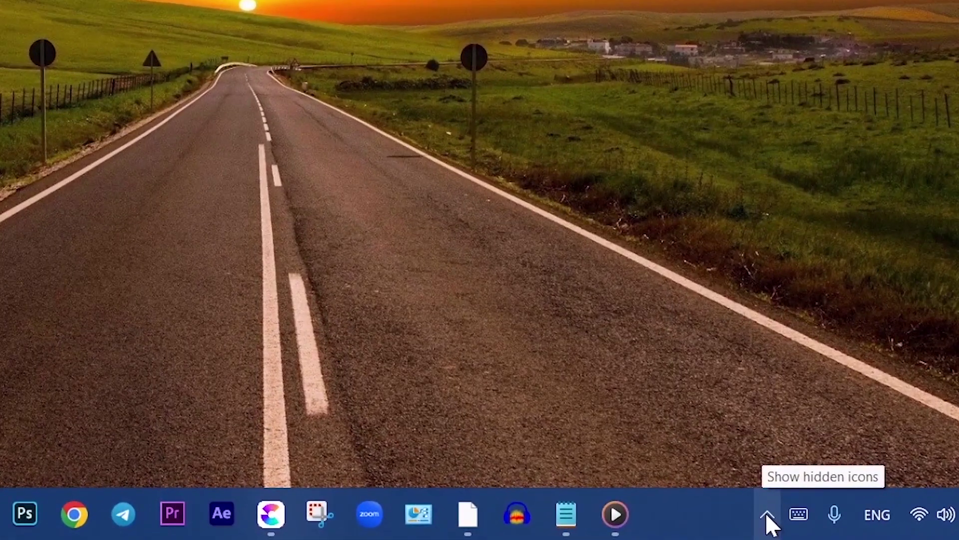
{"action": "left_click", "coordinate": [767, 517]}
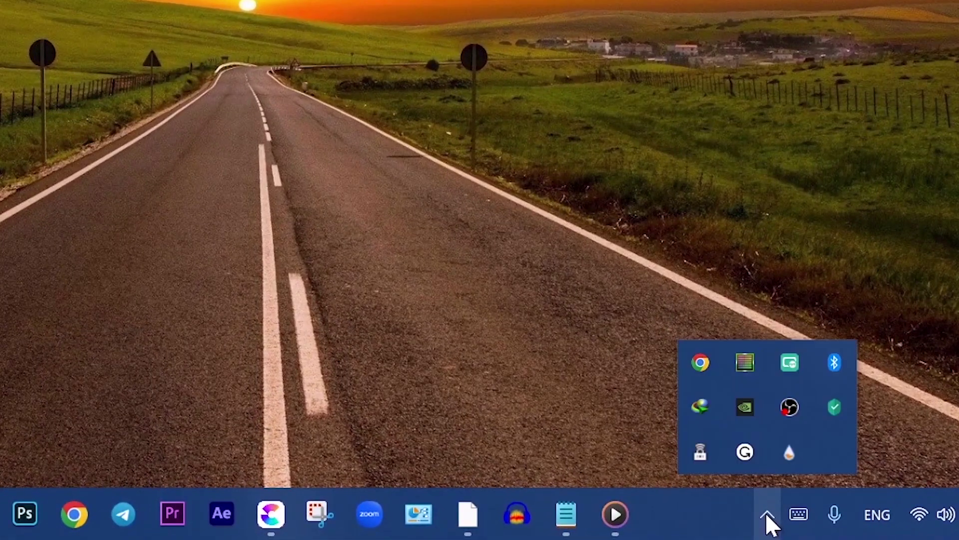
{"action": "right_click", "coordinate": [835, 410]}
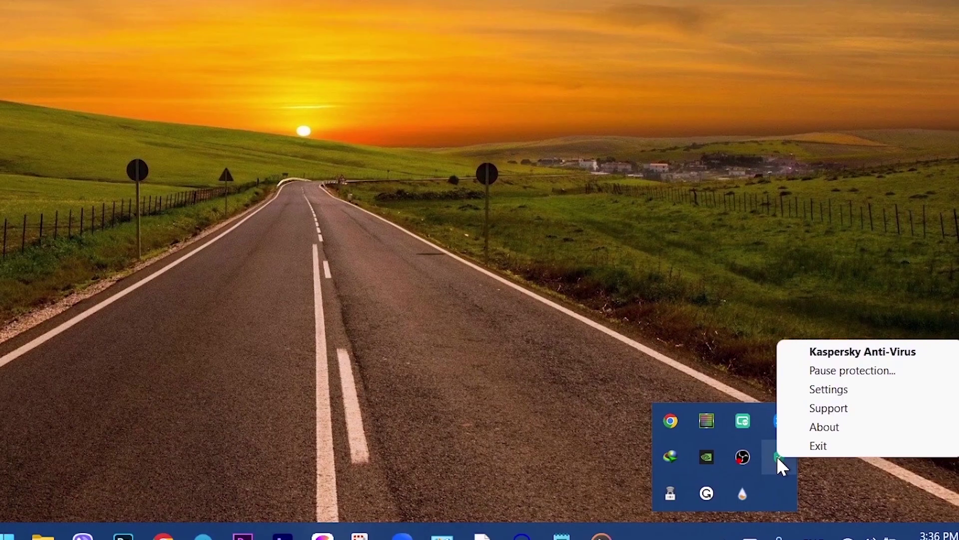
{"action": "left_click", "coordinate": [850, 370]}
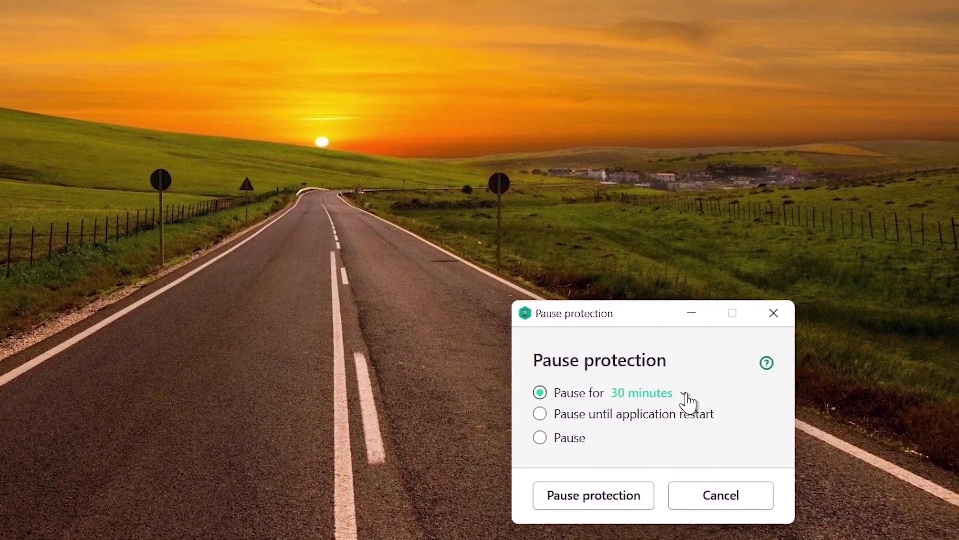
Step: Expand the 30 minutes duration dropdown to list pause times from 1 minute to 5 hours
{"action": "left_click", "coordinate": [674, 391]}
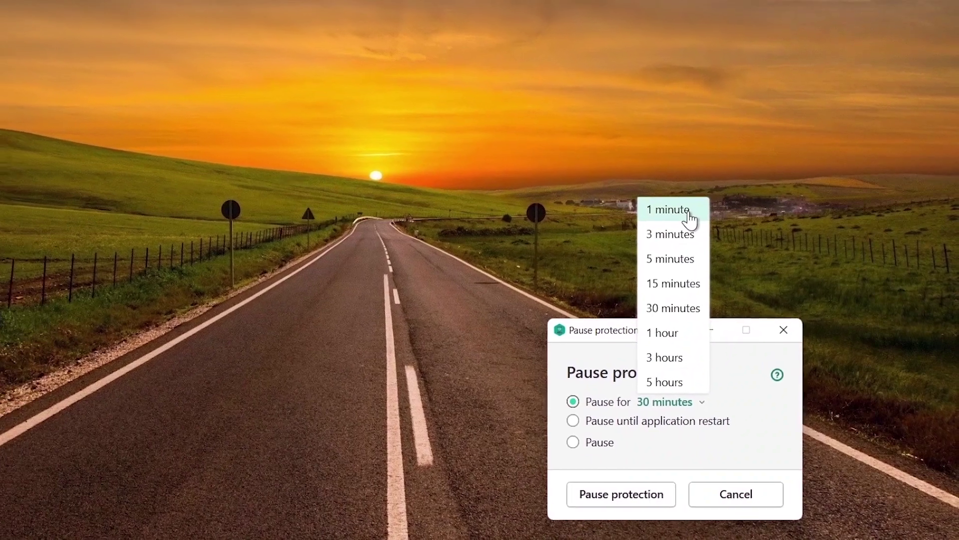